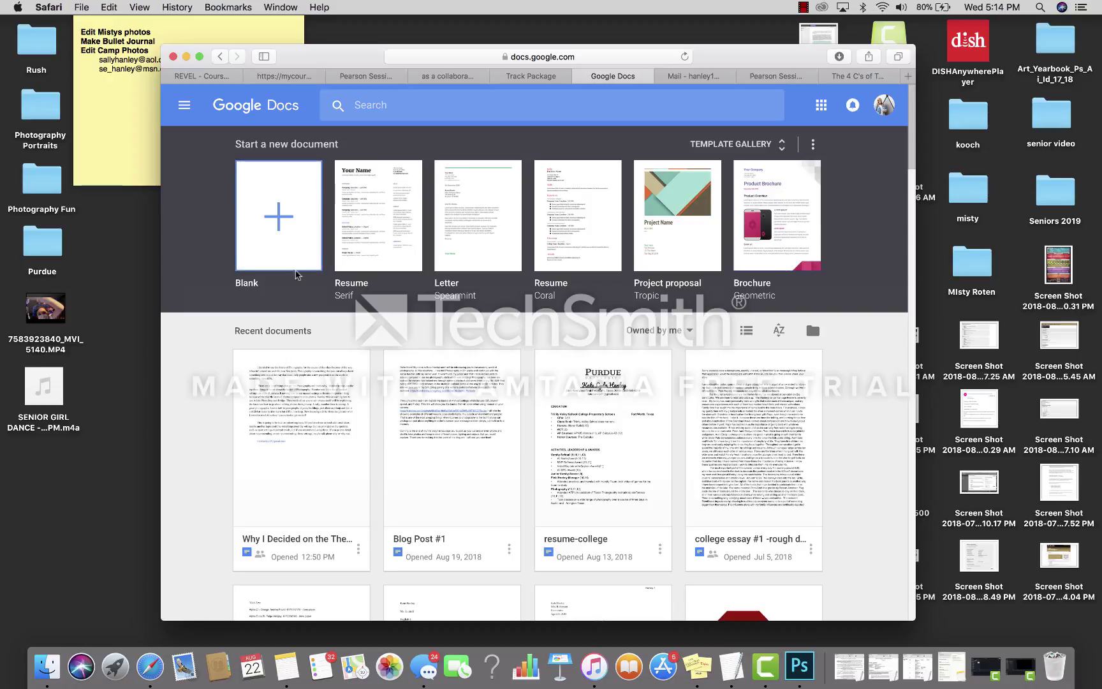
# Open 'Why I Decided on the Theme of Photgraphy' from Recent documents and place the cursor in its title and body.
pyautogui.click(299, 404)
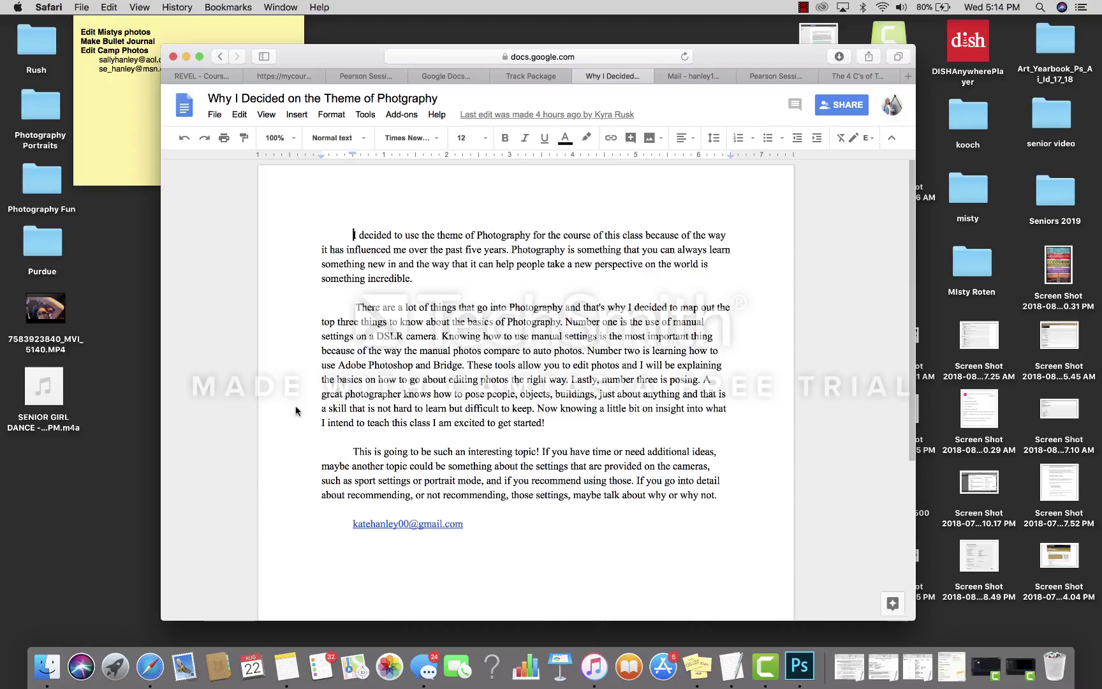
pyautogui.click(209, 98)
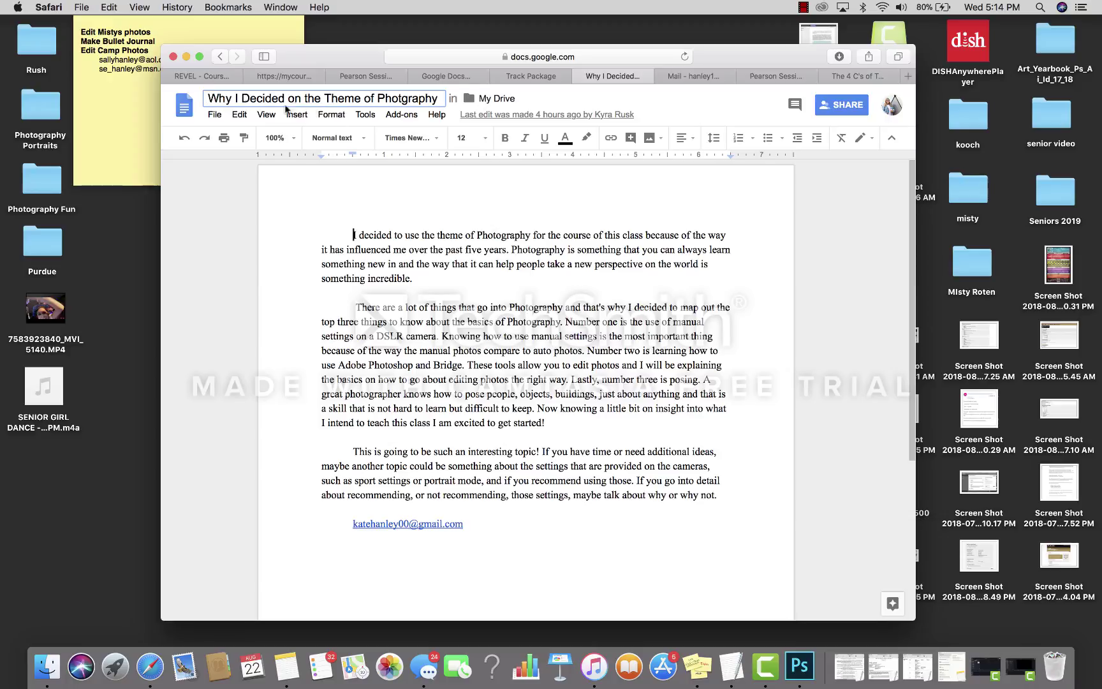
pyautogui.click(358, 322)
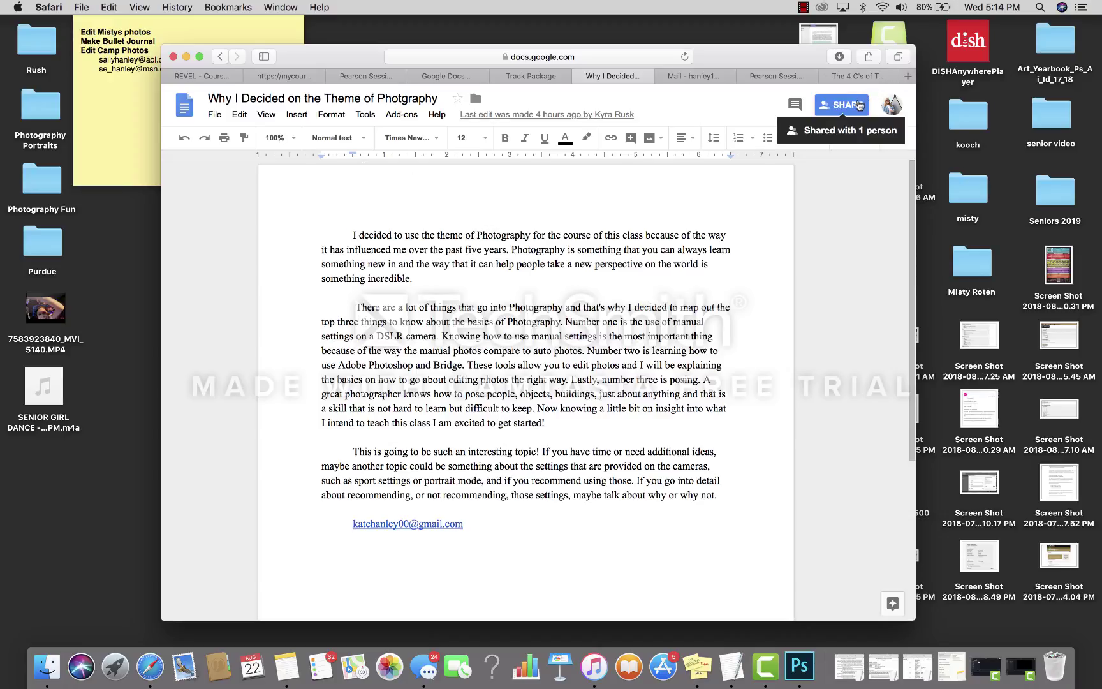
pyautogui.click(851, 106)
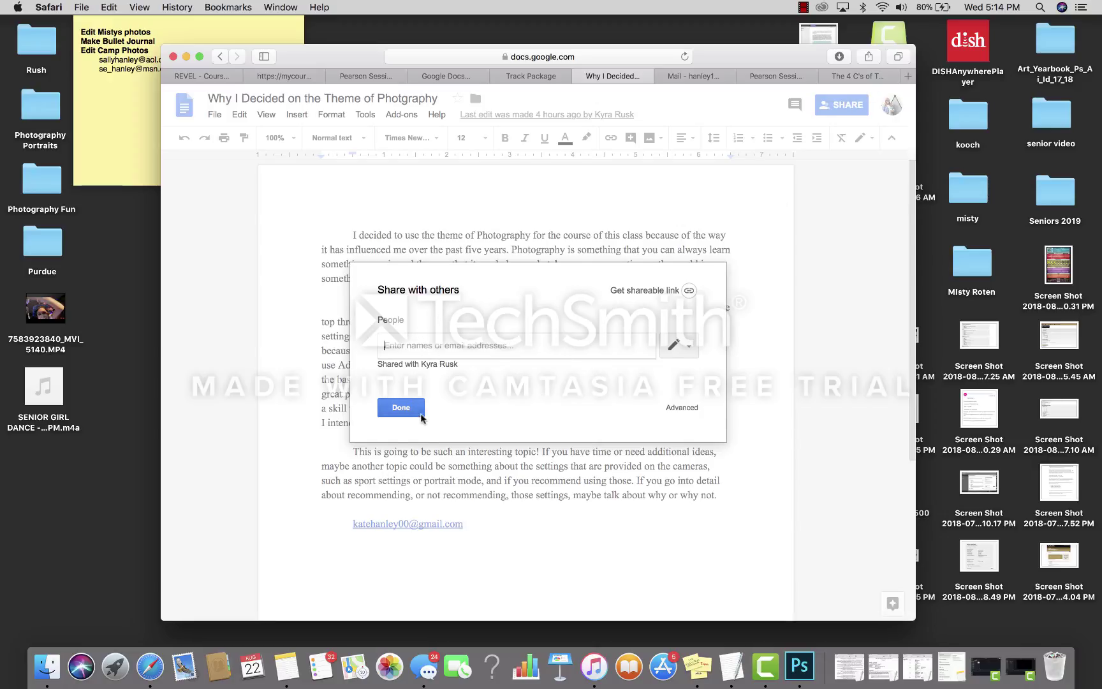
pyautogui.click(679, 346)
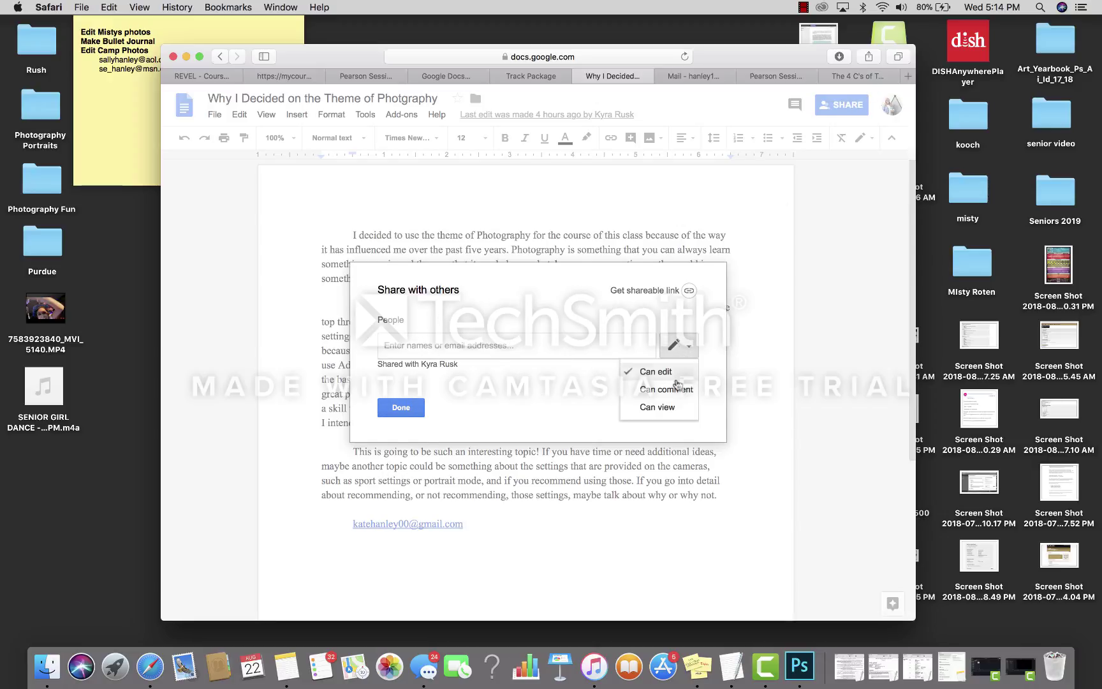
pyautogui.click(401, 407)
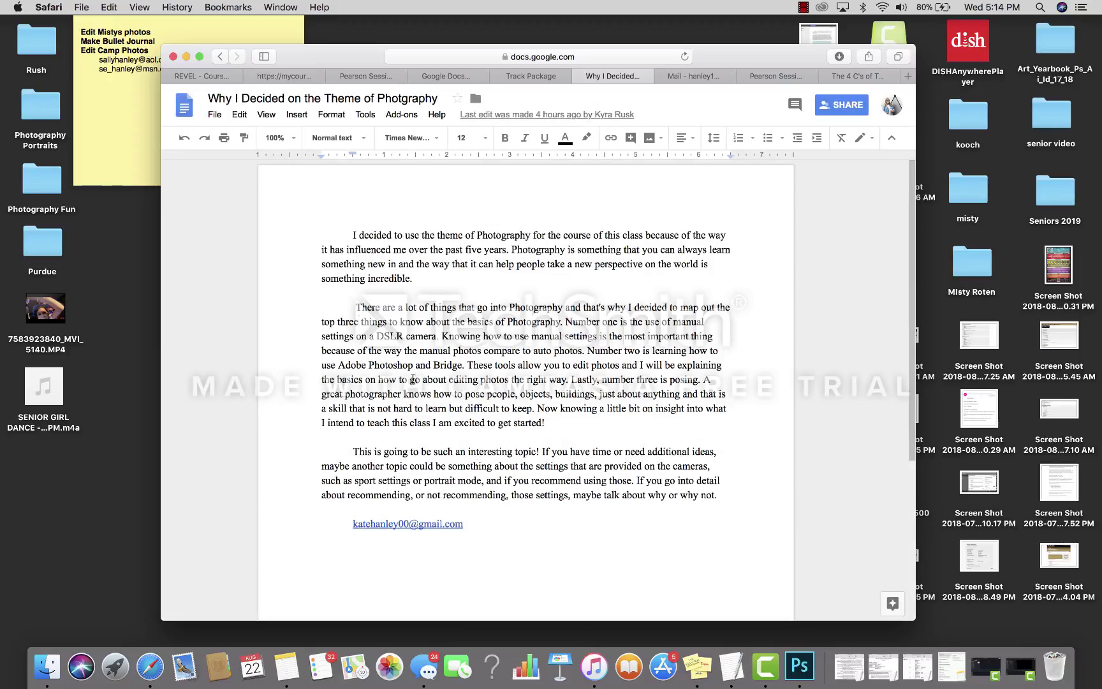
pyautogui.click(578, 118)
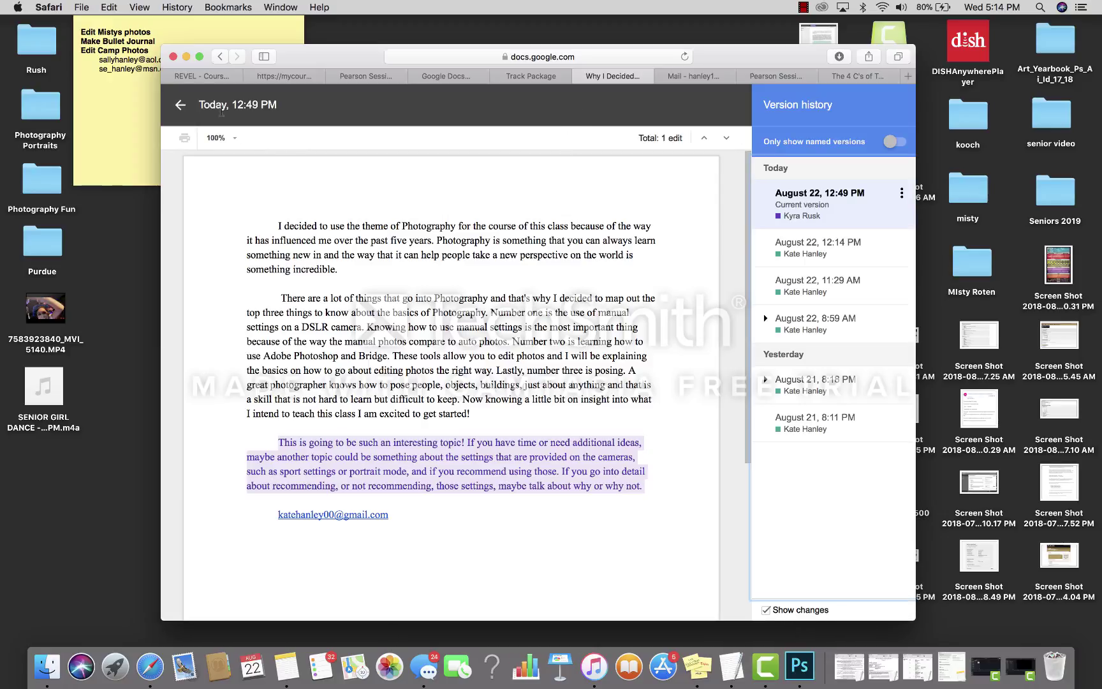
pyautogui.click(183, 104)
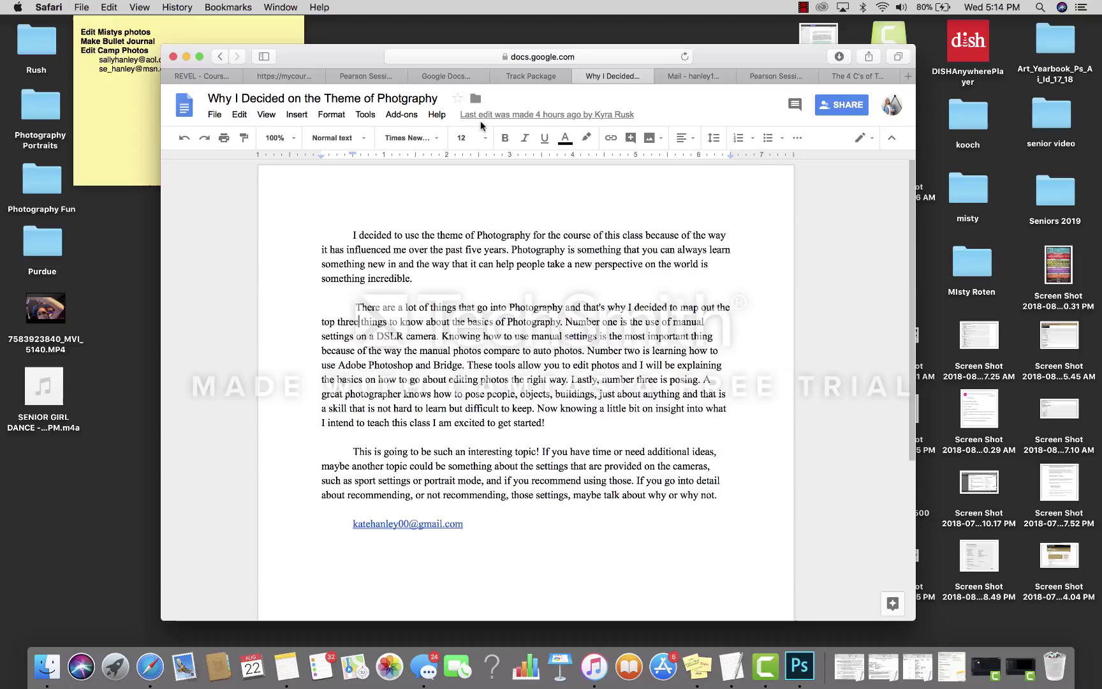
pyautogui.click(586, 114)
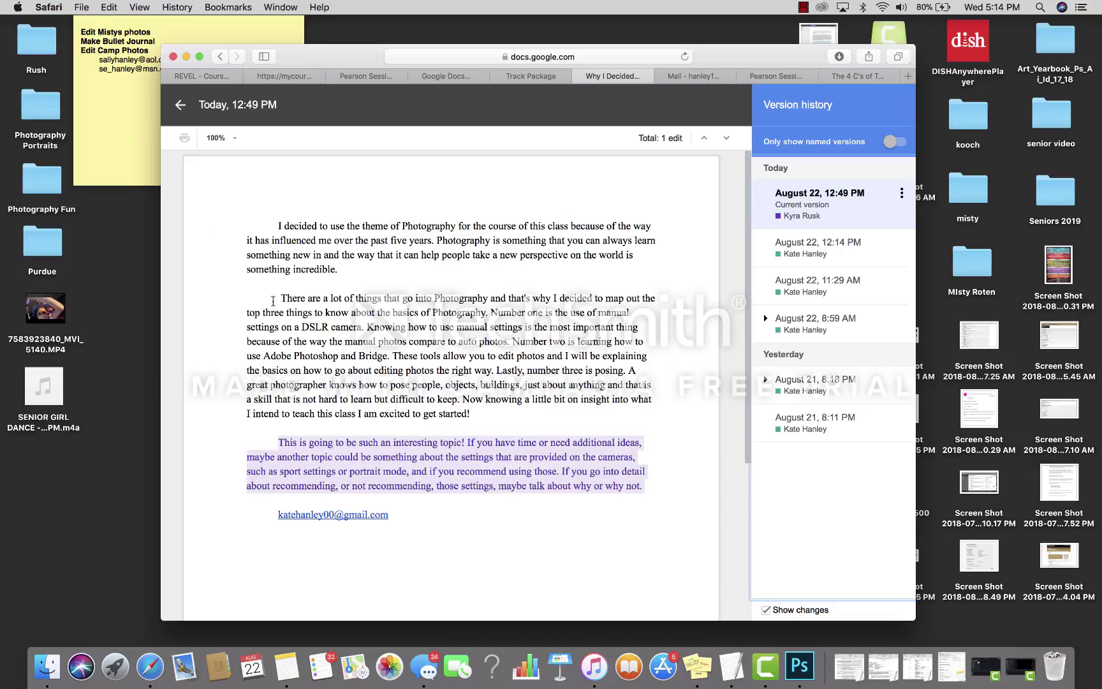
pyautogui.click(180, 104)
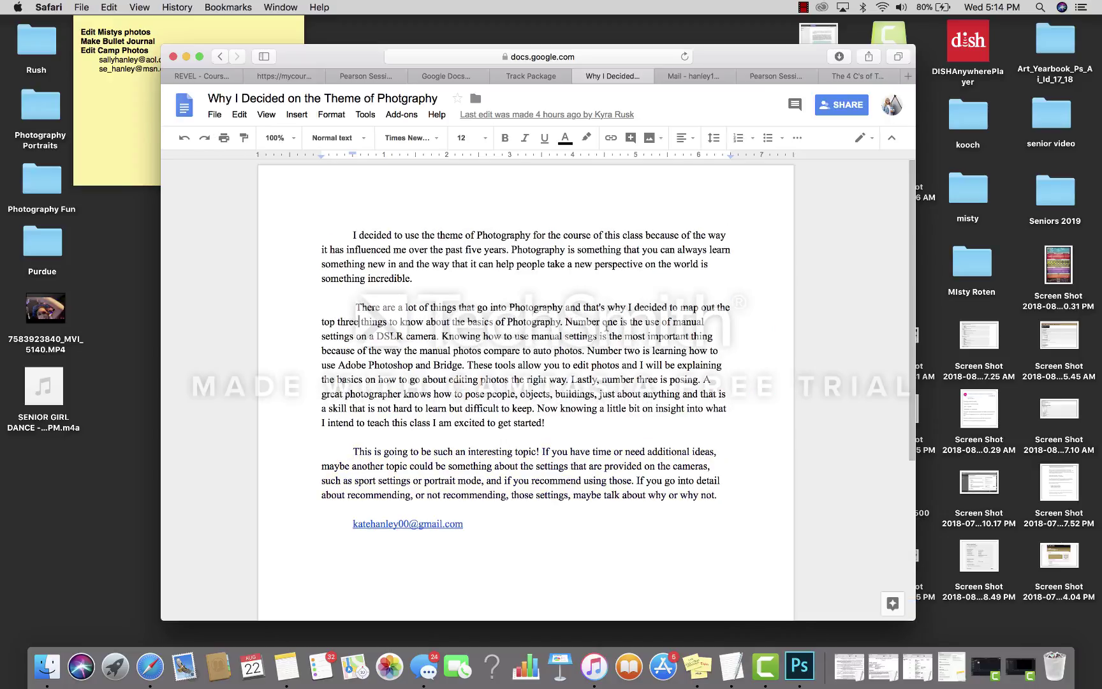